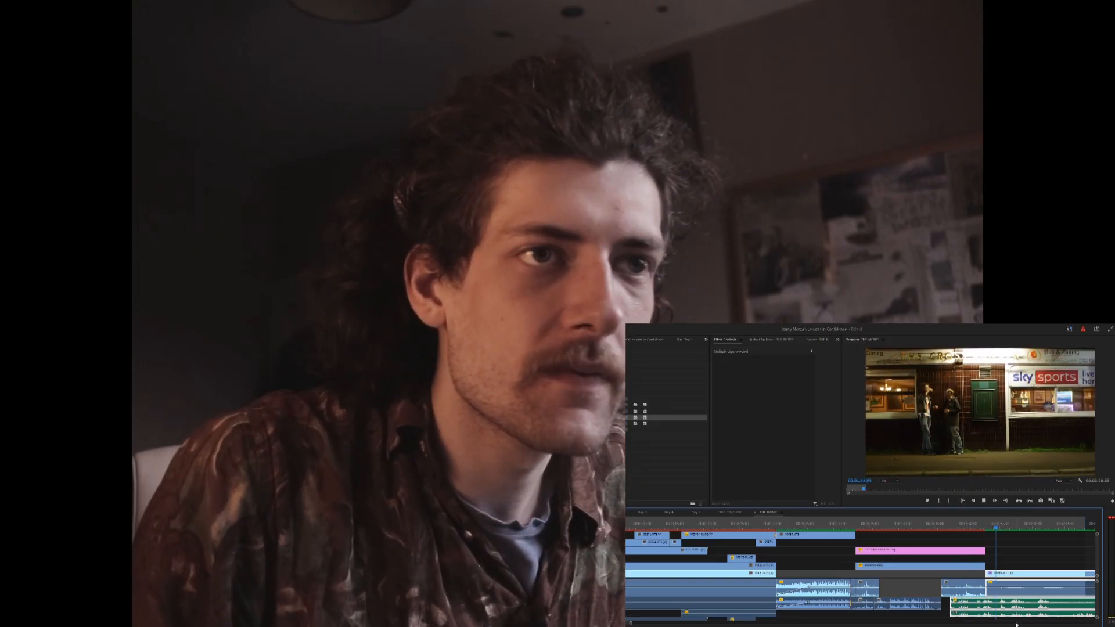
- Trim the start of the audio clip just before the pub exterior shot and adjust that clip's audio gain
key(space)
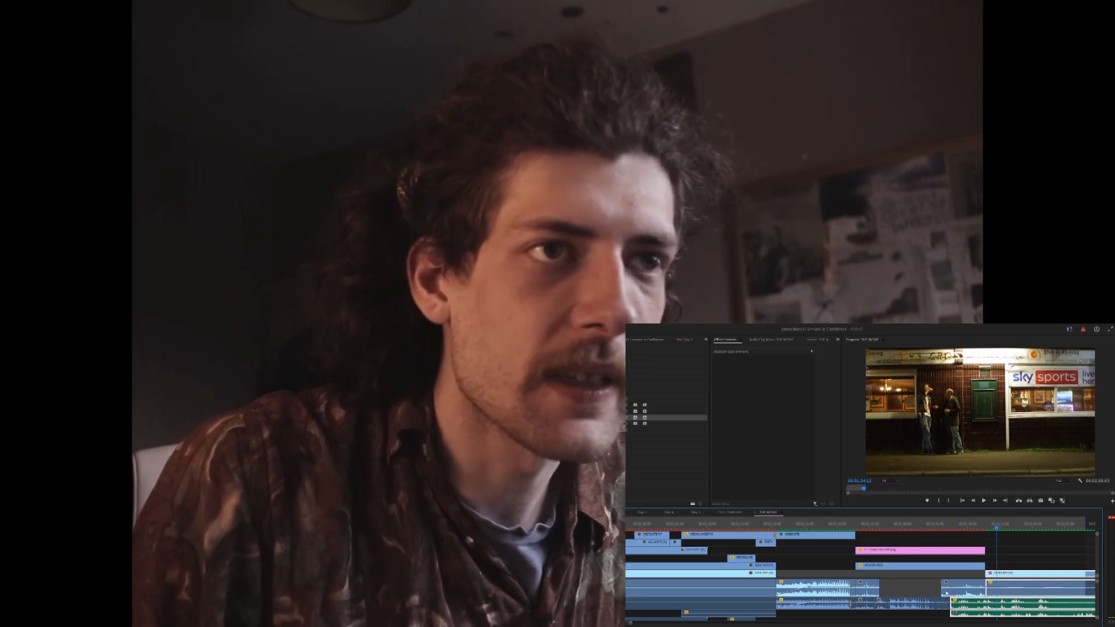
drag(943, 593, 952, 594)
right_click(962, 589)
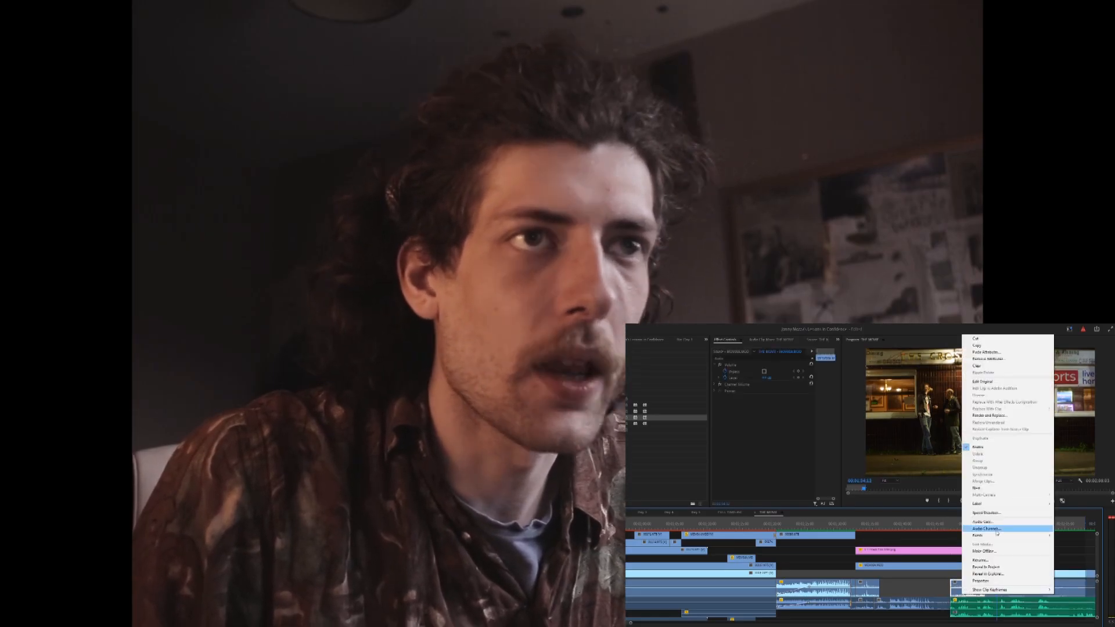
click(1002, 524)
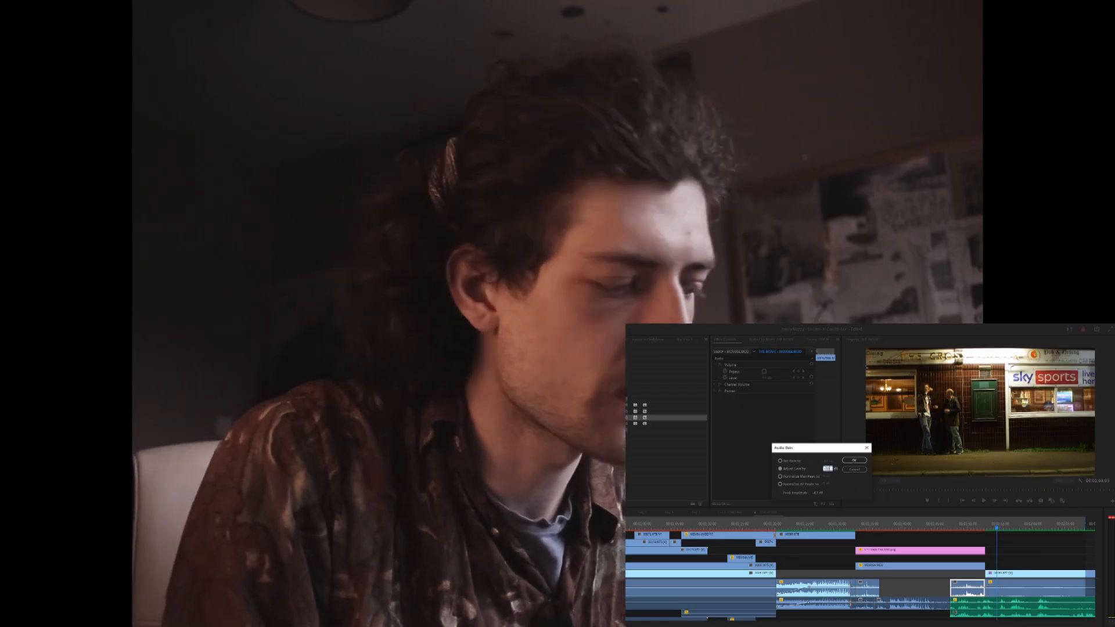
key(Return)
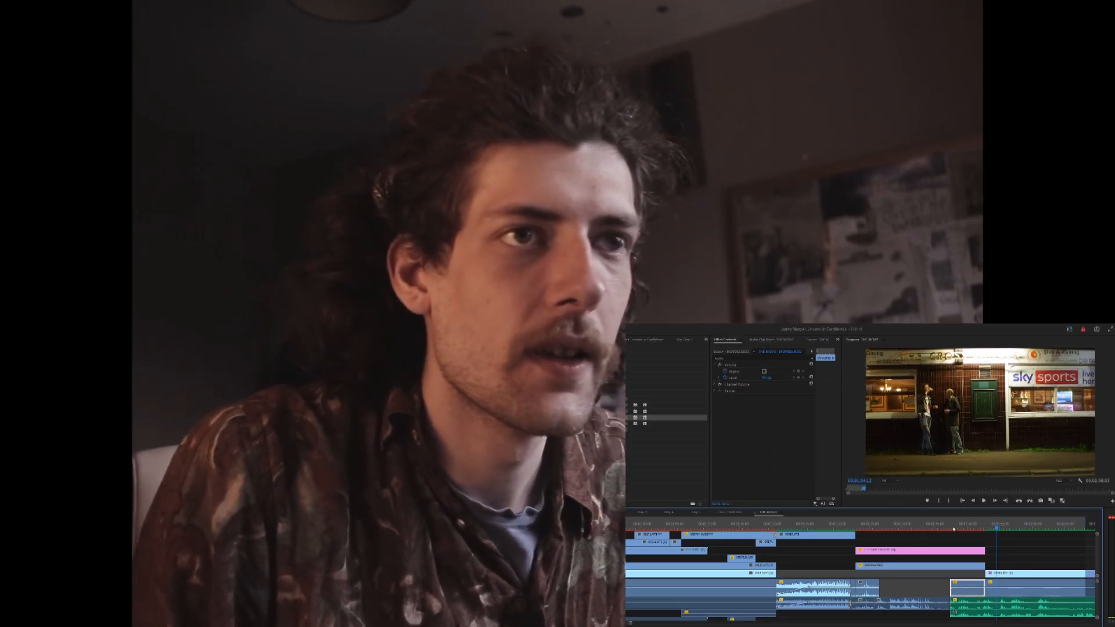
- Play back the sequence from the adjusted audio clip across the cut into the pub exterior shot
click(952, 526)
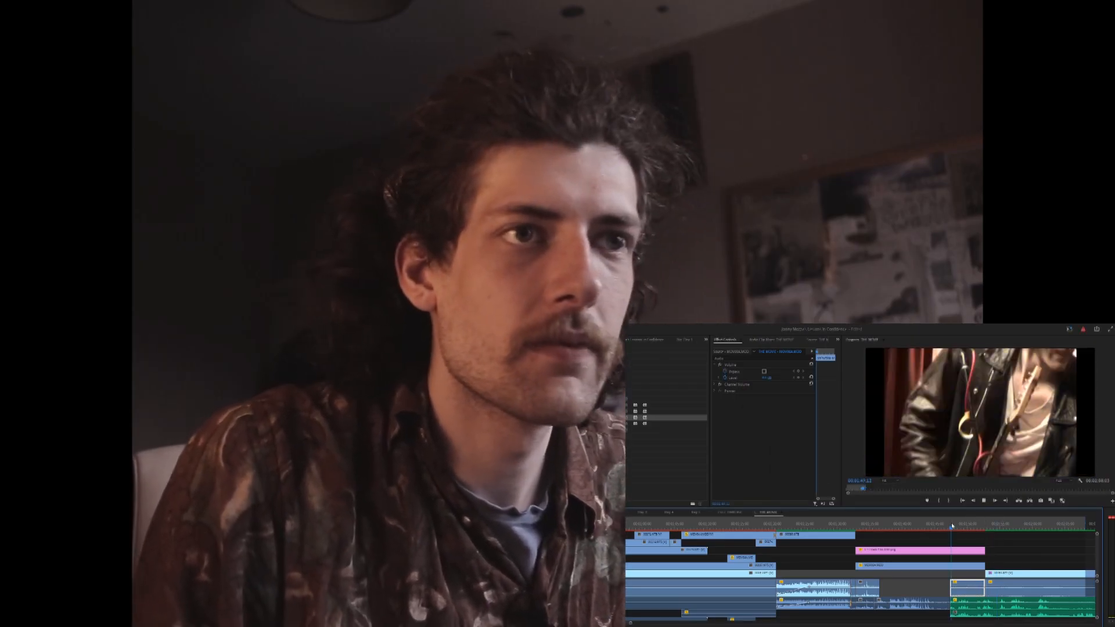
key(space)
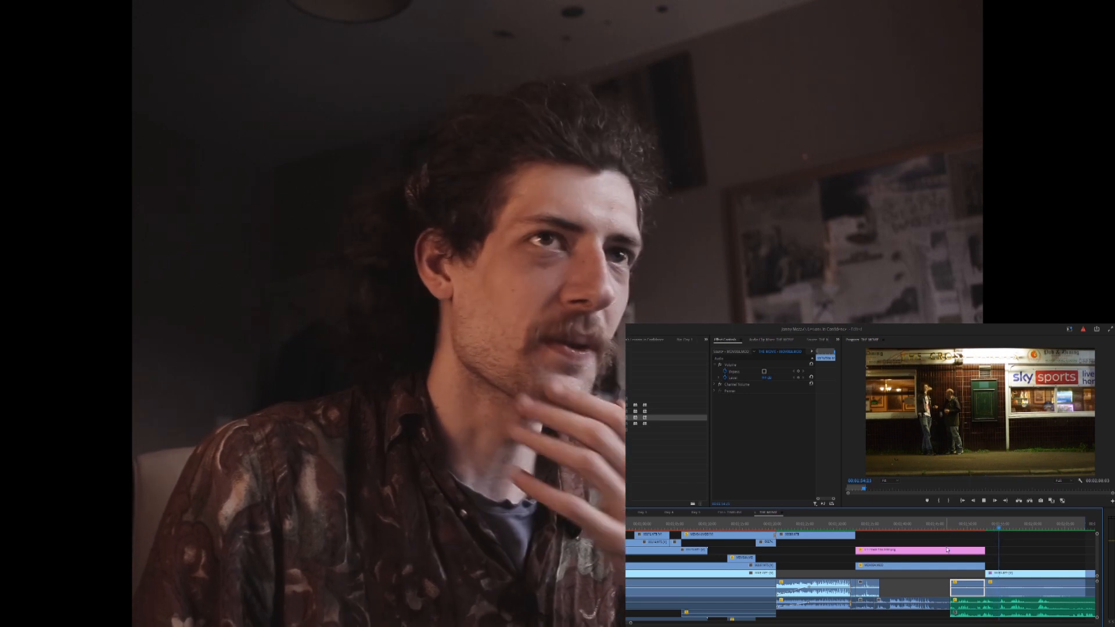
click(983, 527)
key(space)
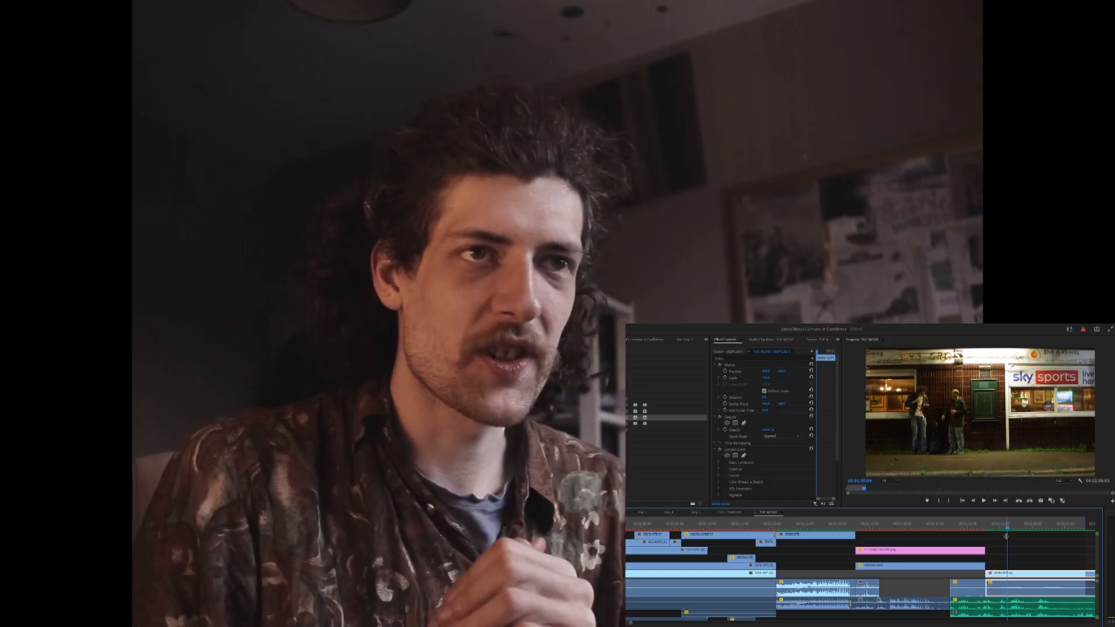
- Extend the sequence's out point to the end of the main edit, giving an In/Out range of 00:25:16:19
key(minus)
key(minus)
key(minus)
key(minus)
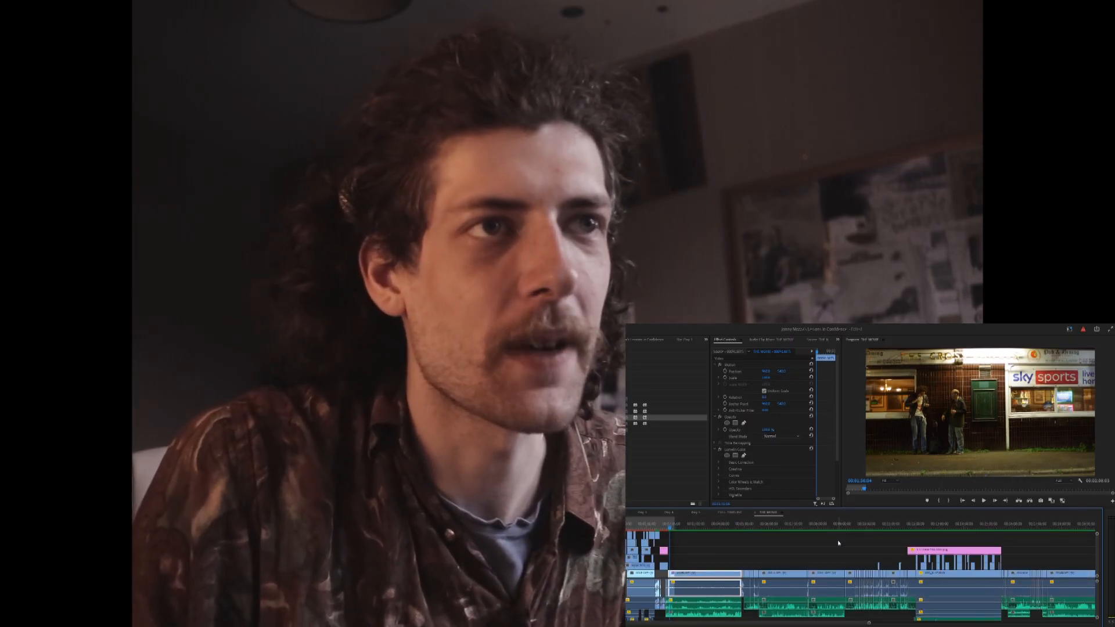
key(minus)
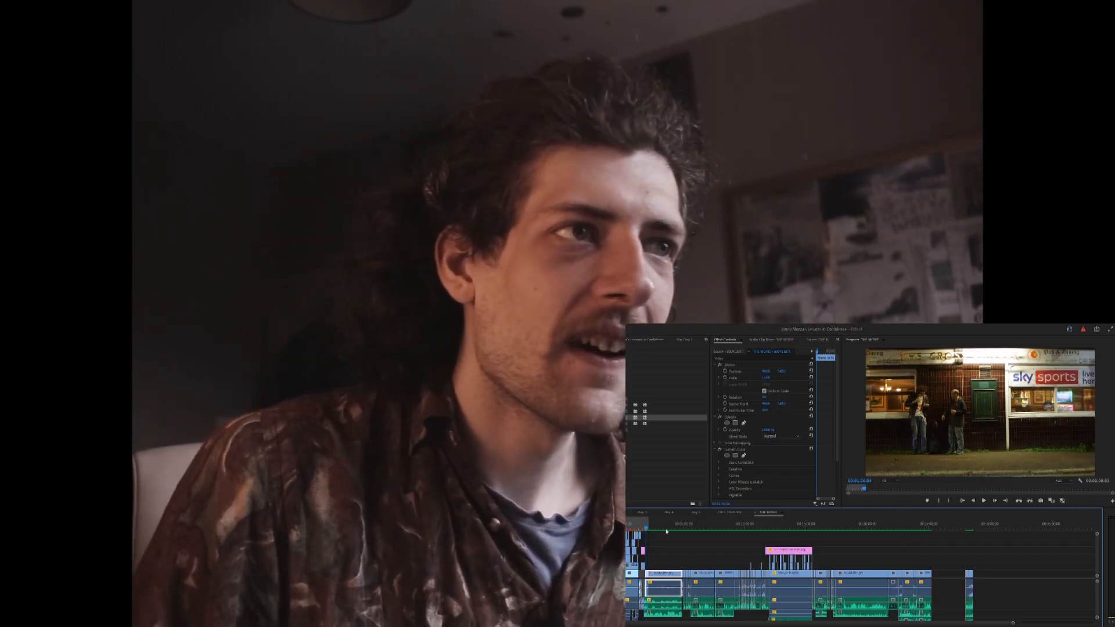
right_click(641, 525)
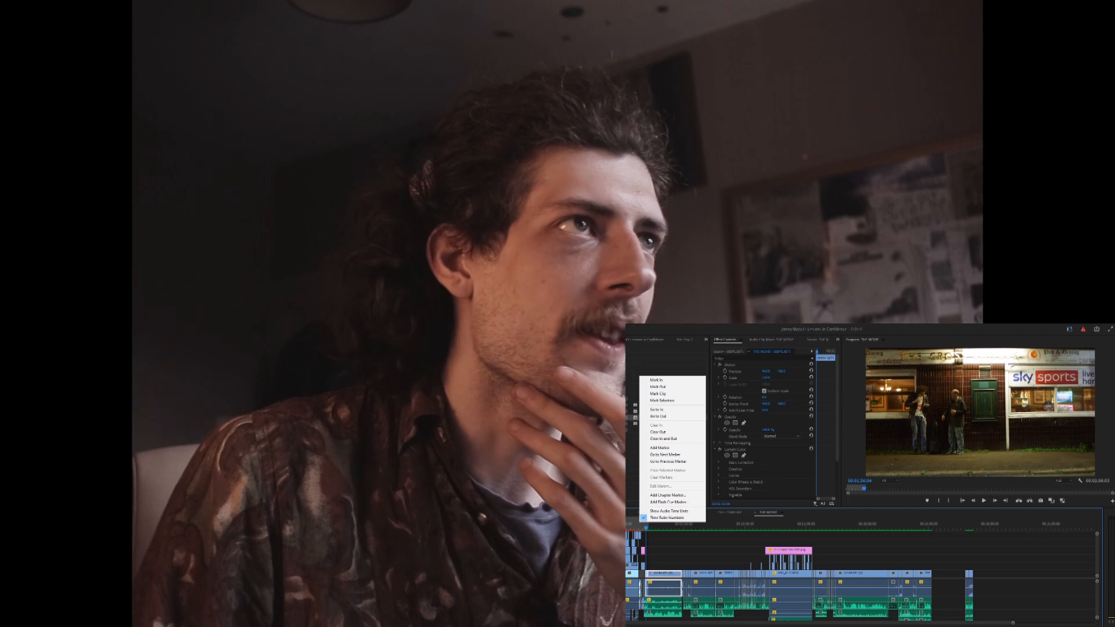
click(560, 320)
click(592, 343)
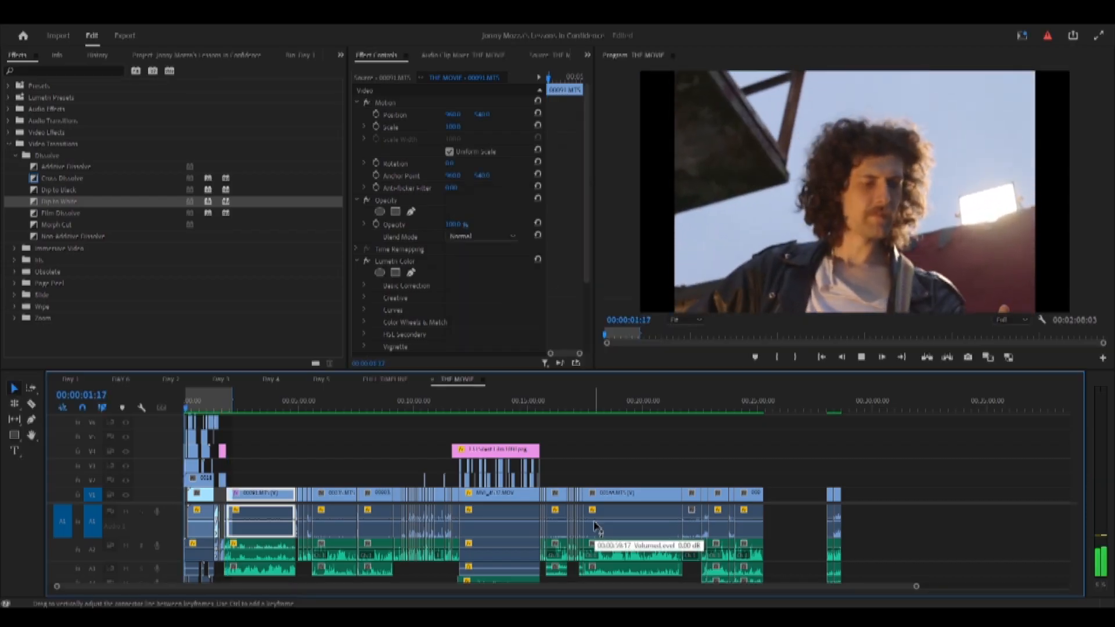
click(368, 451)
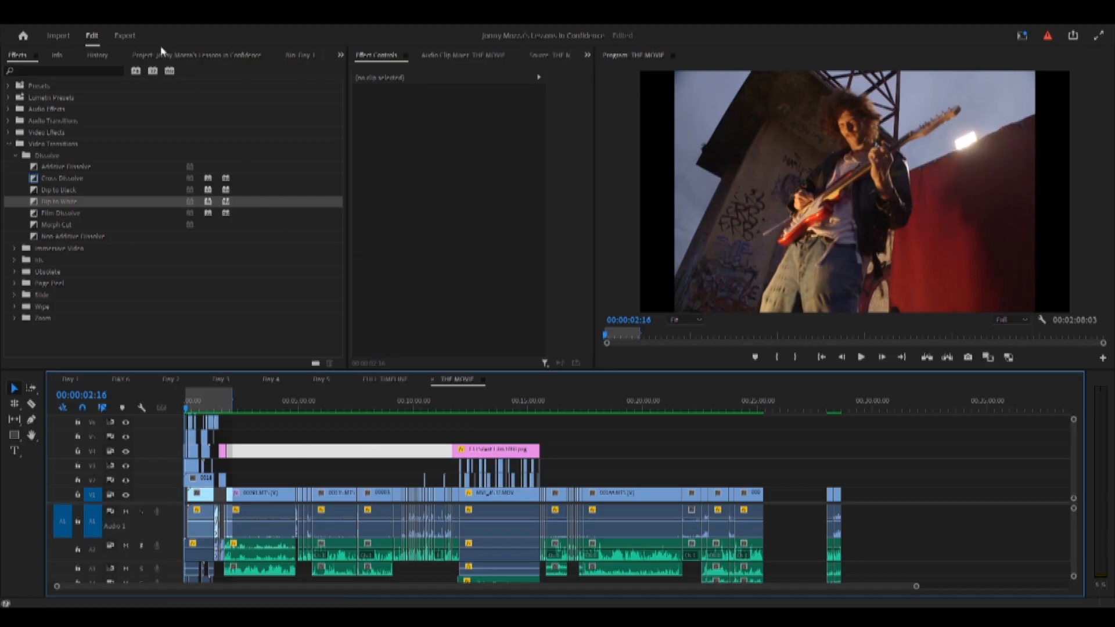
click(125, 36)
click(94, 36)
drag(233, 402, 764, 406)
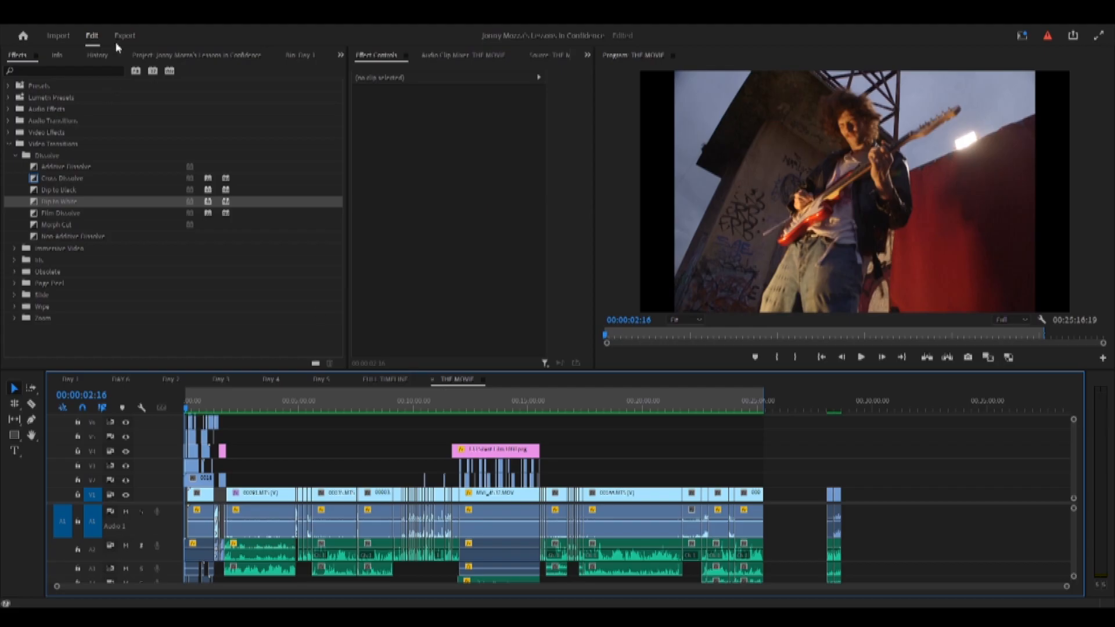
- Open the media export settings and name the output file with the artist's name followed by "Fifth Lesson in Confidence"
click(14, 30)
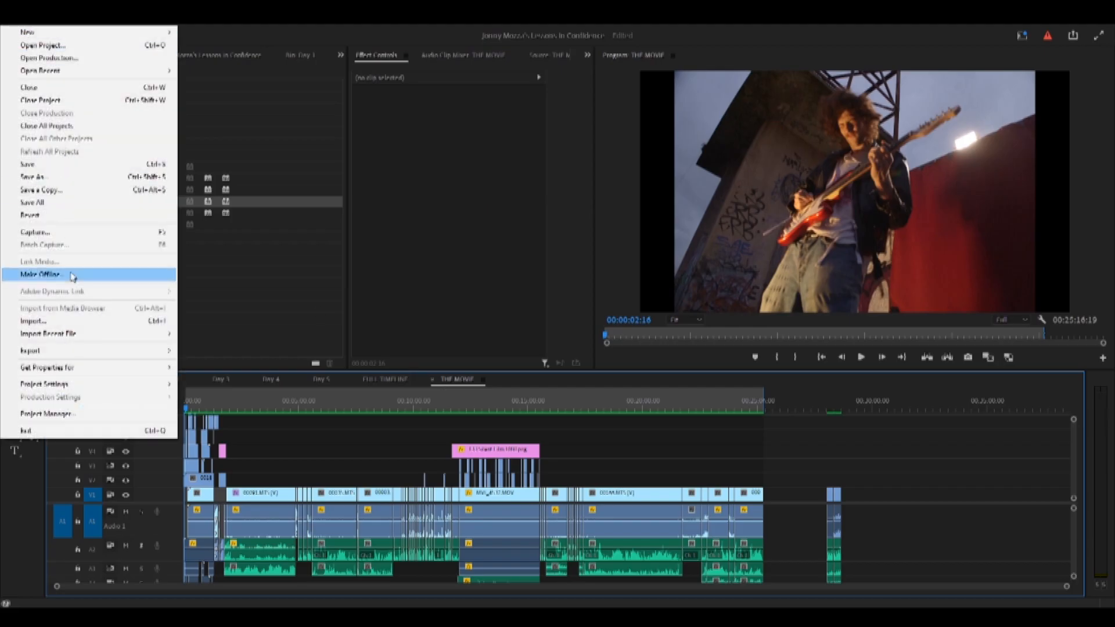
mouse_move(75, 350)
click(208, 351)
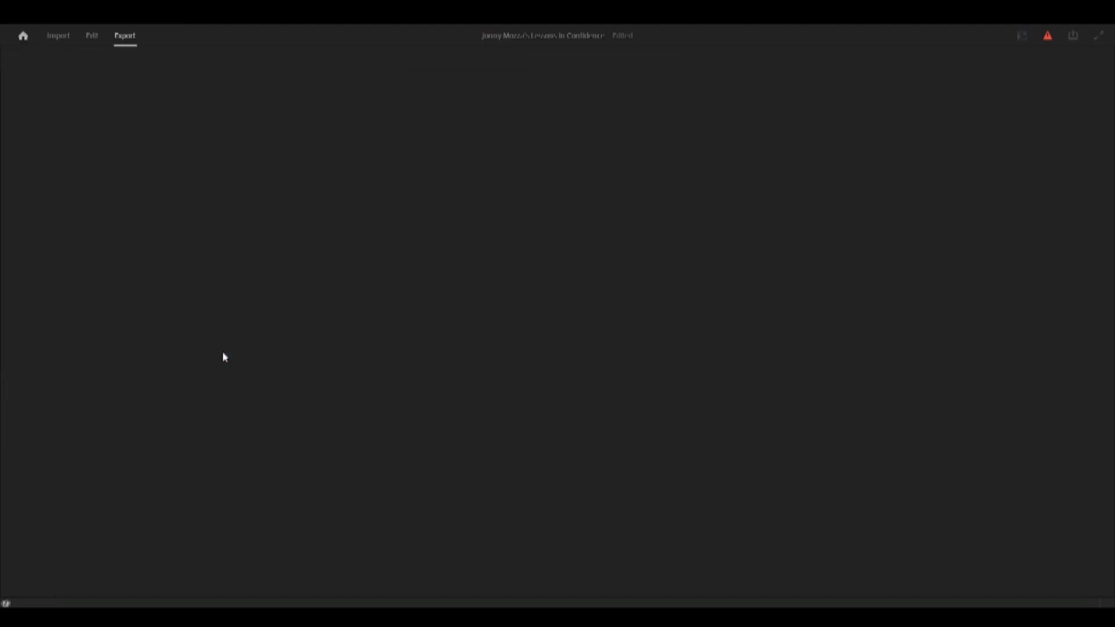
click(292, 116)
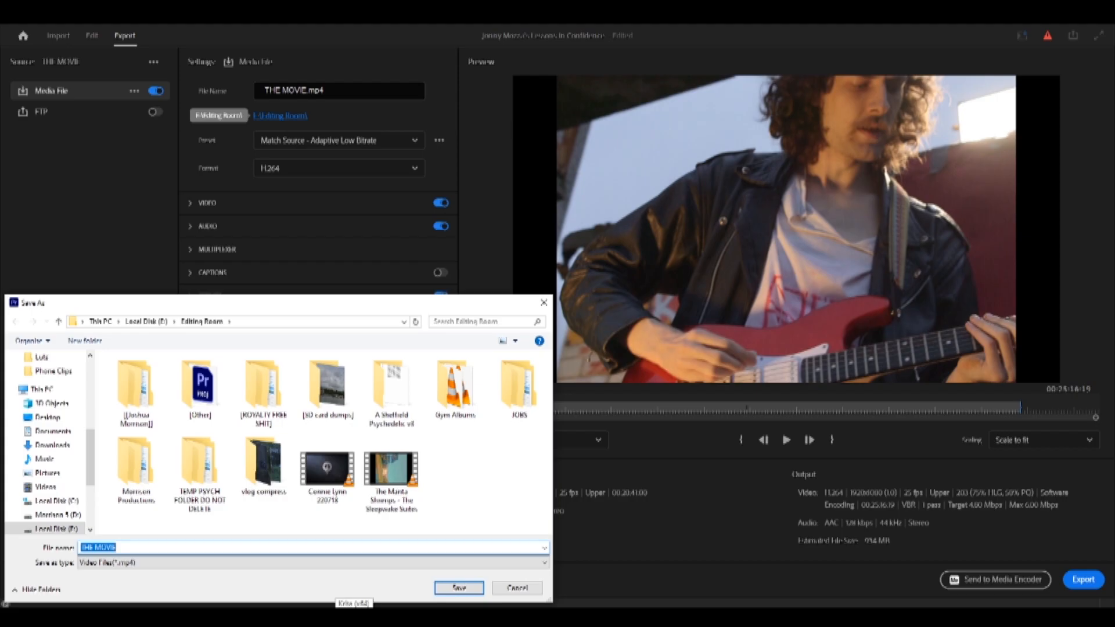
text(Jonny Mo)
text(zza's Edit Le)
text(sson in Conf)
text(idence)
key(Return)
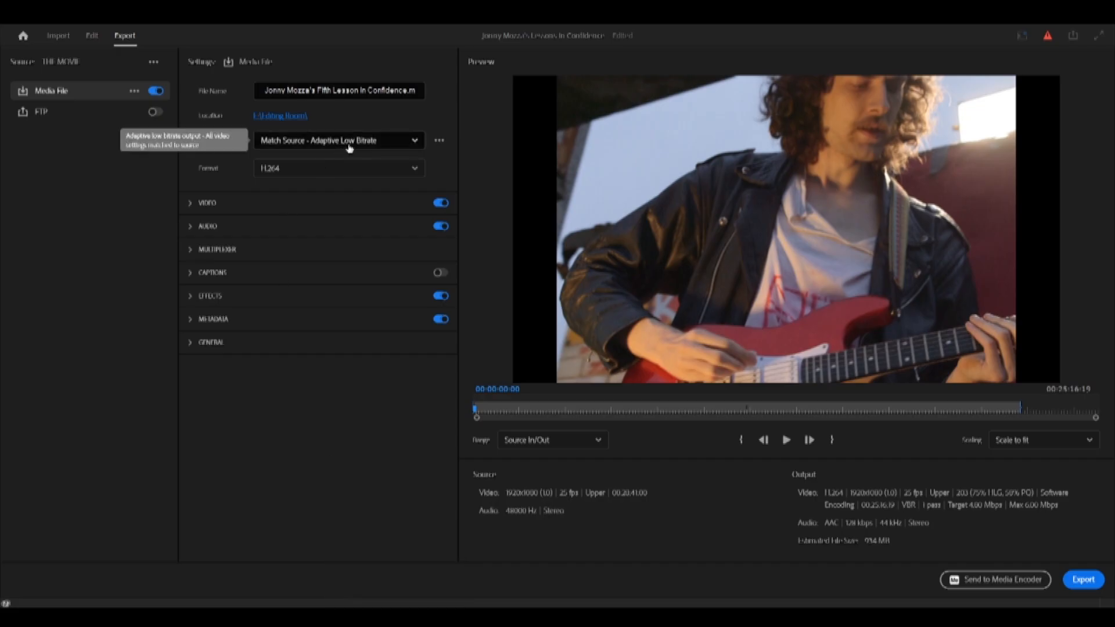
- Keep the H.264 format, expand the full video settings and set the bitrate encoding to CBR
click(319, 168)
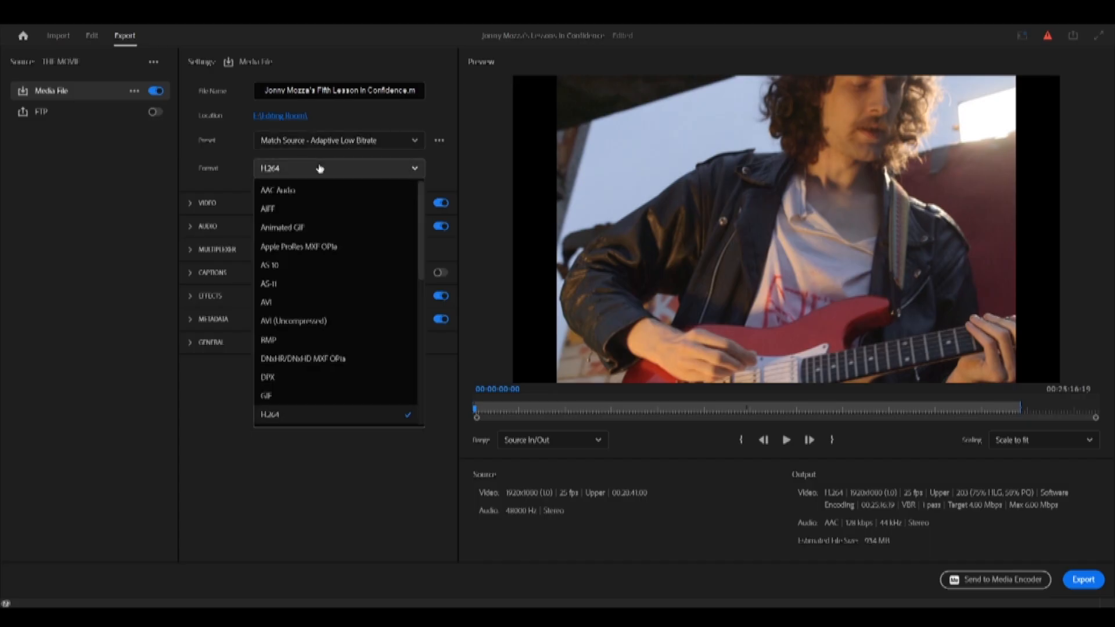
click(221, 174)
click(239, 212)
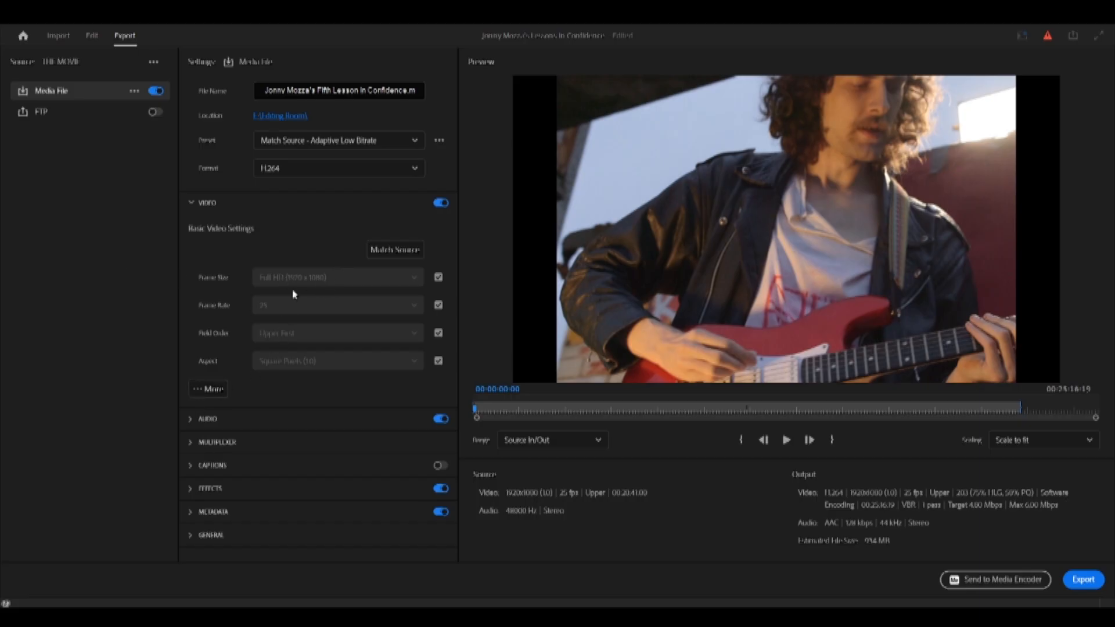
click(206, 389)
scroll(206, 389, down, 8)
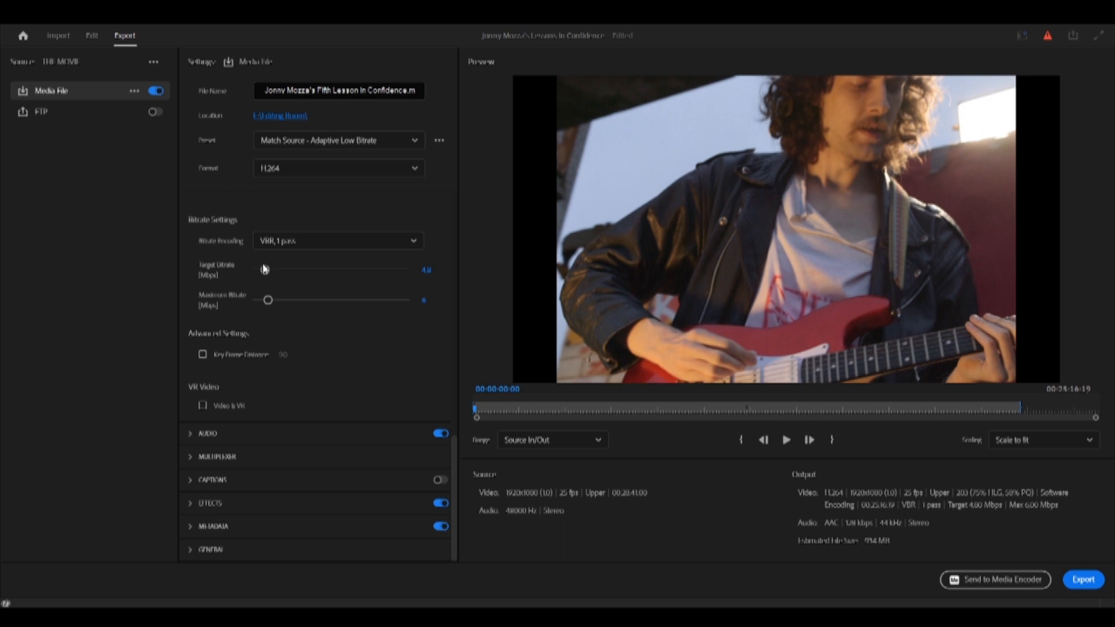
click(316, 250)
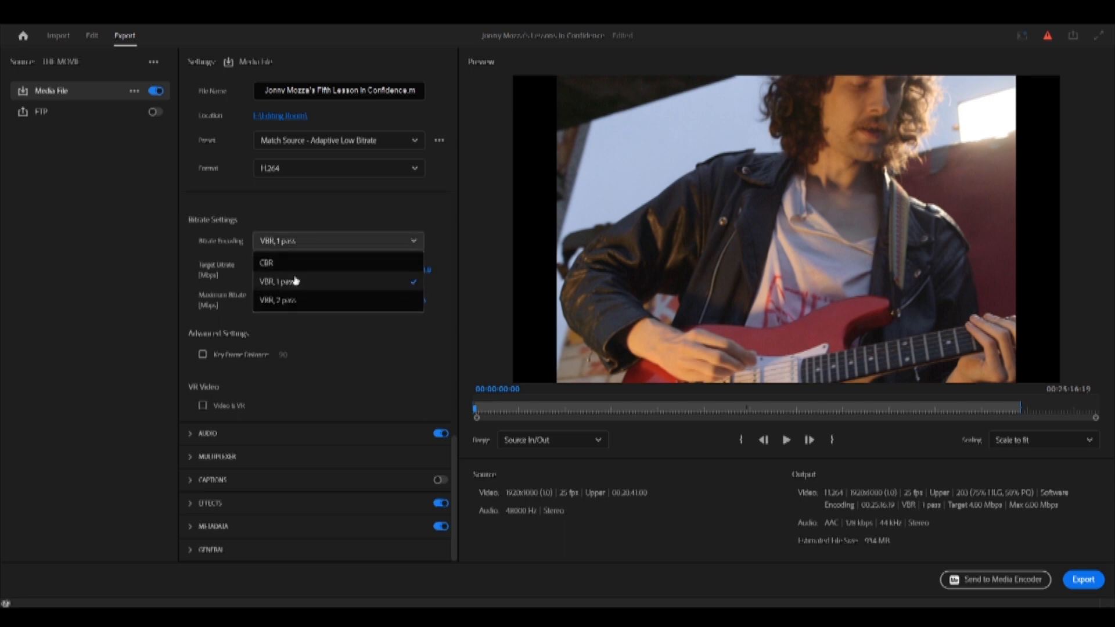
click(292, 260)
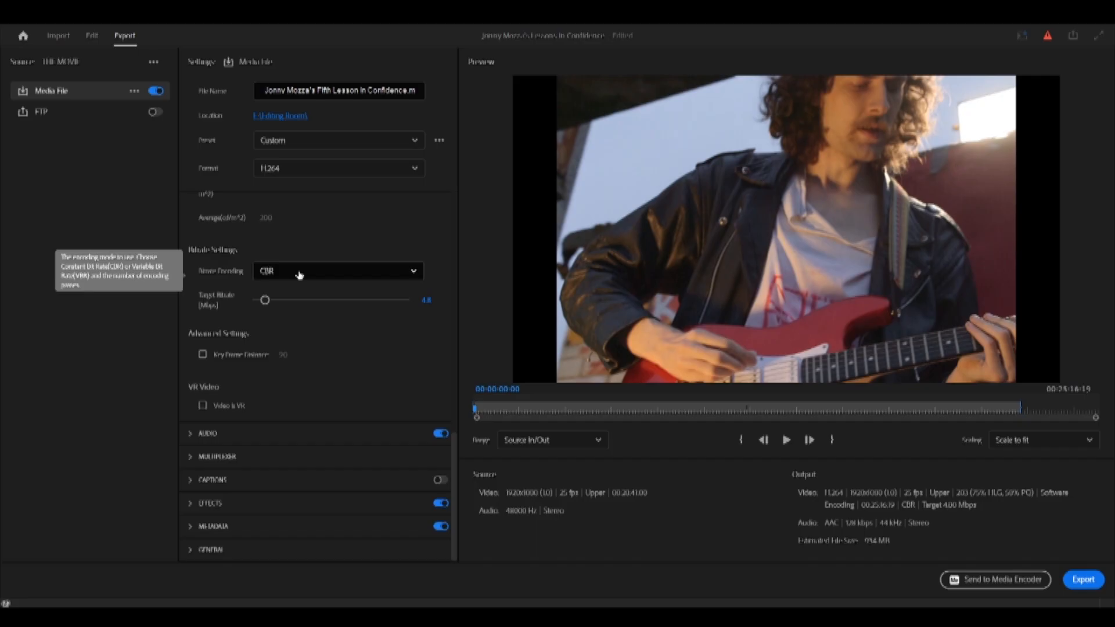
- Keep CBR as the bitrate encoding and start the export
click(299, 275)
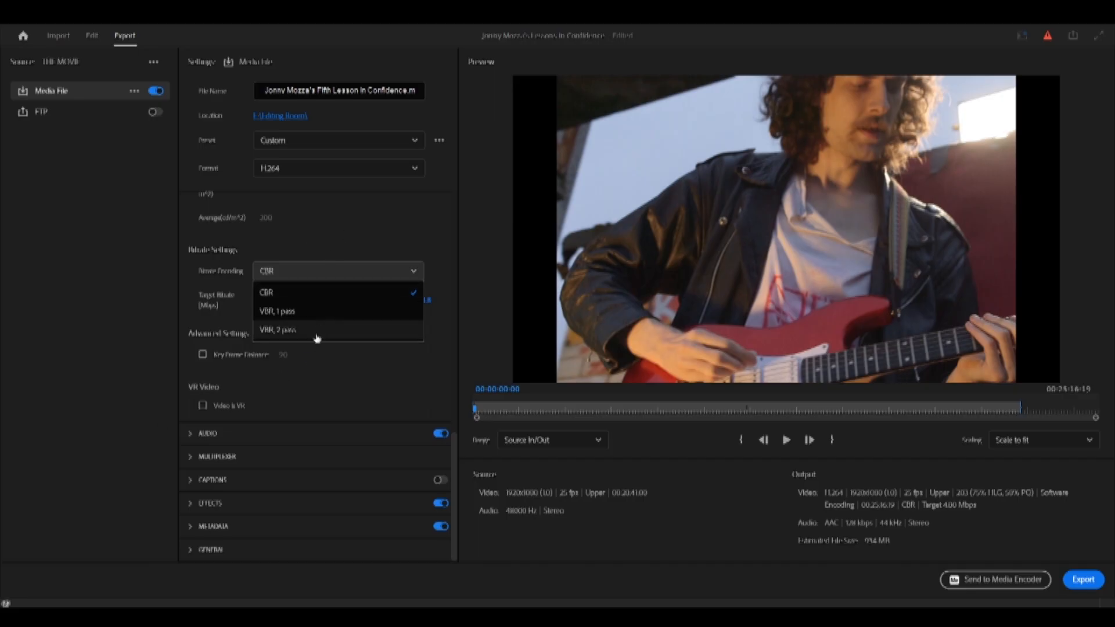
click(328, 244)
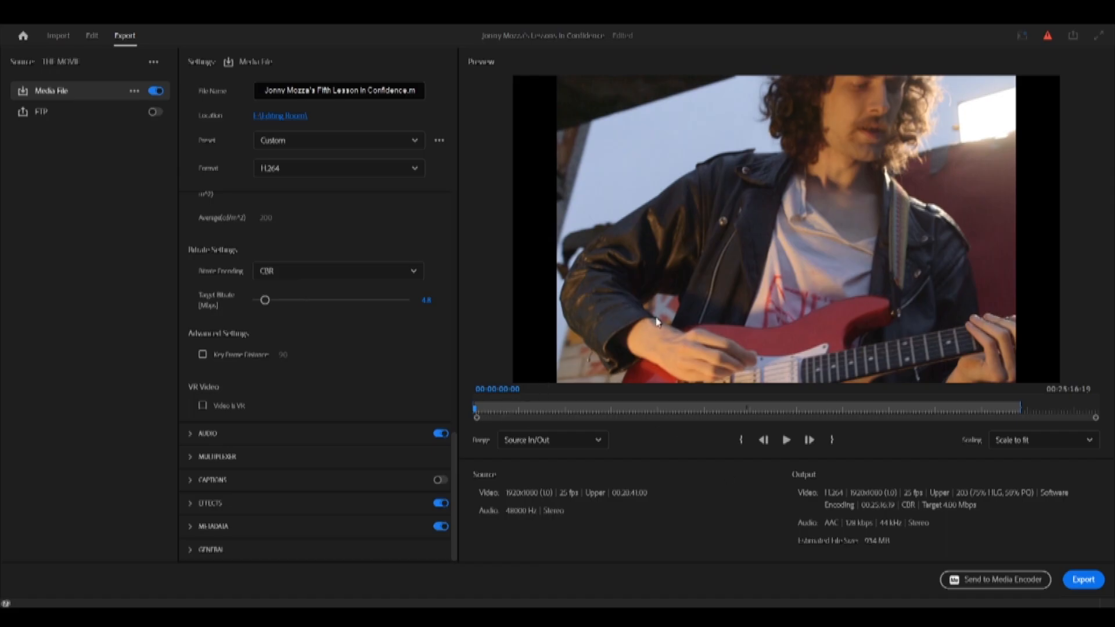
click(1083, 579)
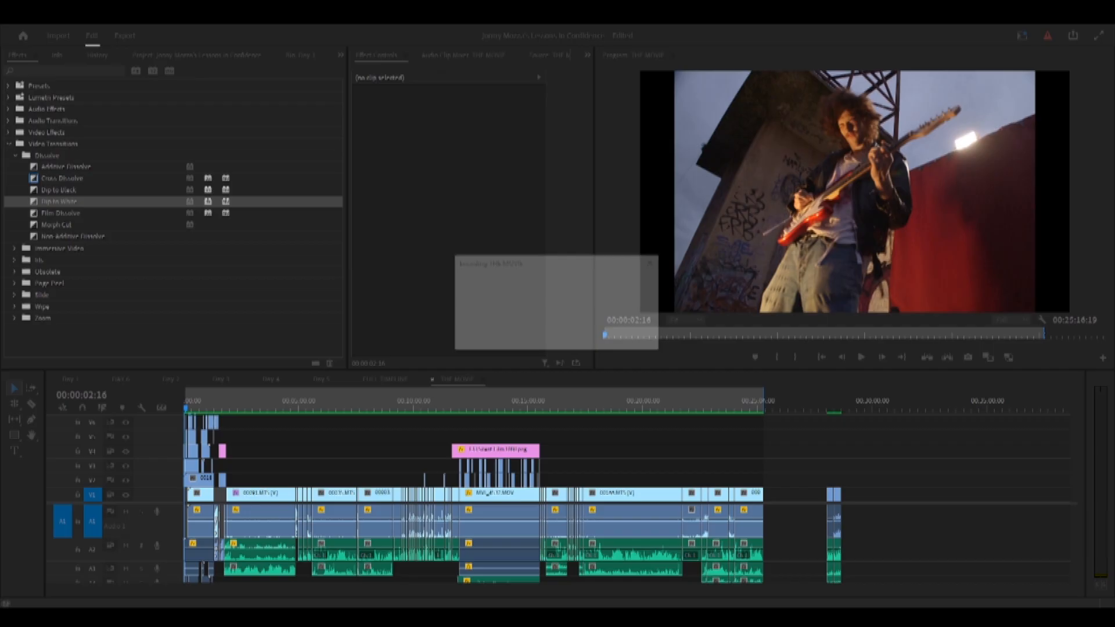
- Switch to the Chrome window with the Led Zeppelin "Stairway To Heaven" YouTube video and view it full screen
mouse_move(225, 617)
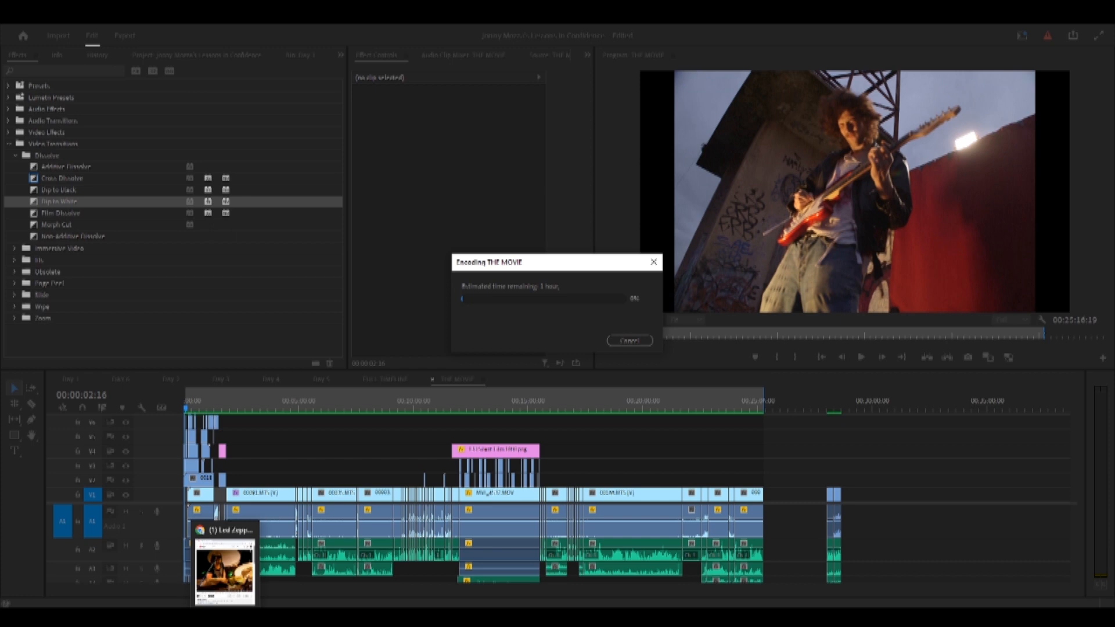
click(225, 566)
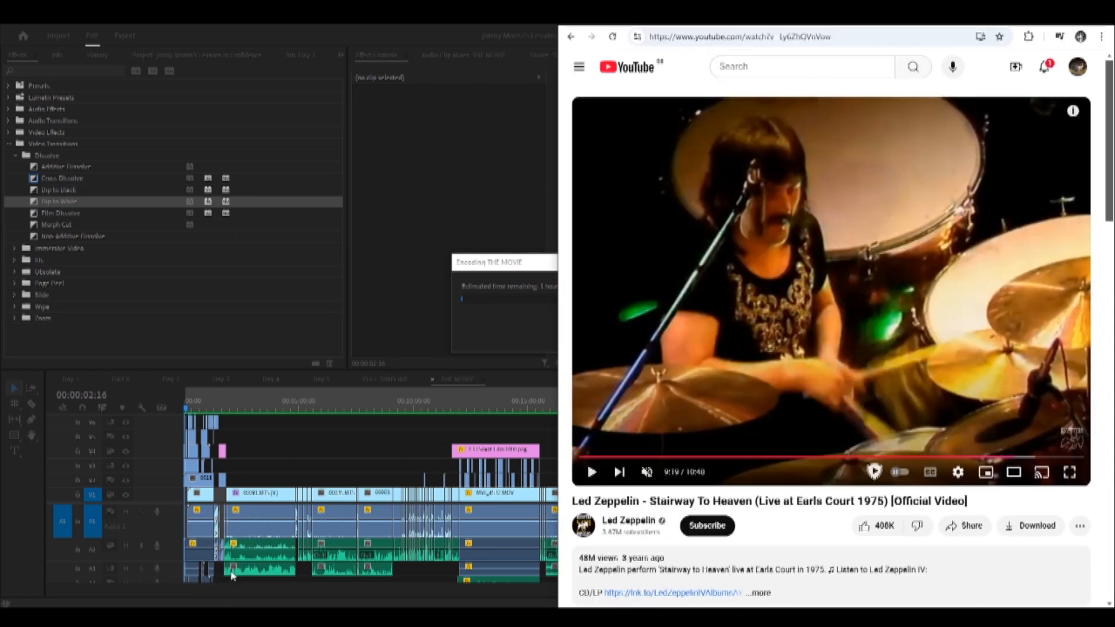
double_click(700, 343)
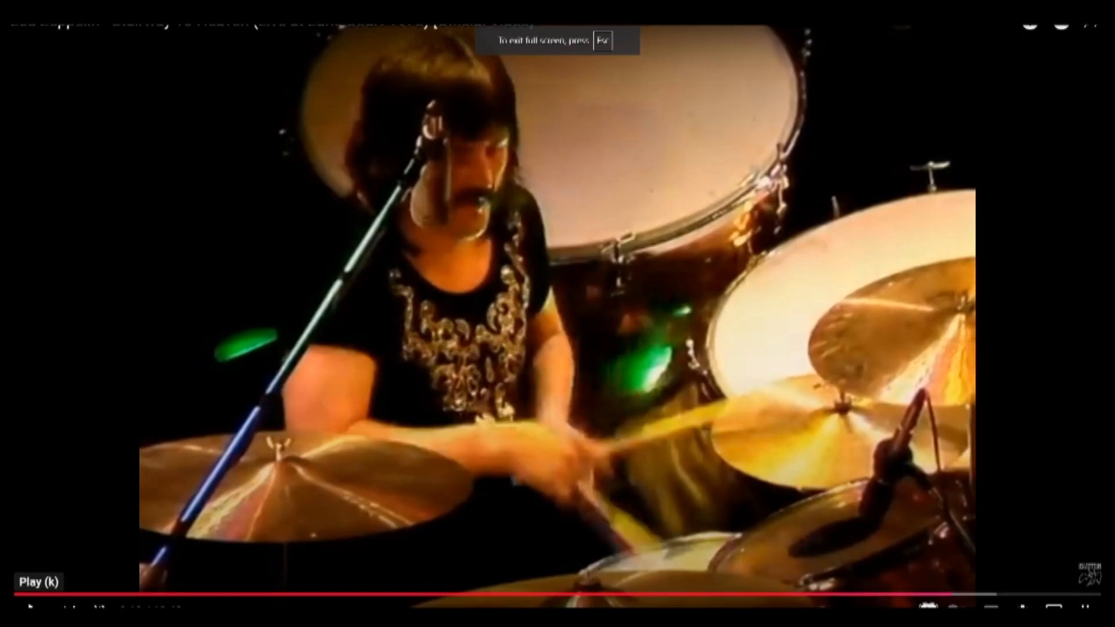